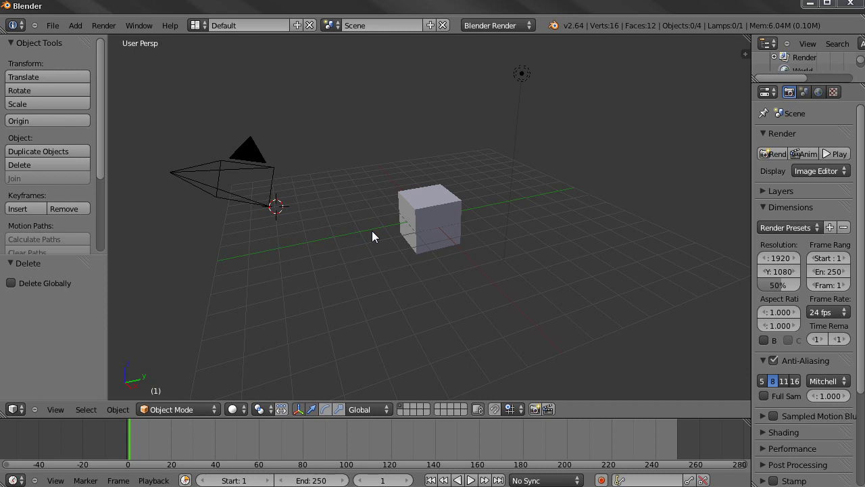
Step: Select the central cube and orbit the viewport to view it from several angles
right_click(403, 223)
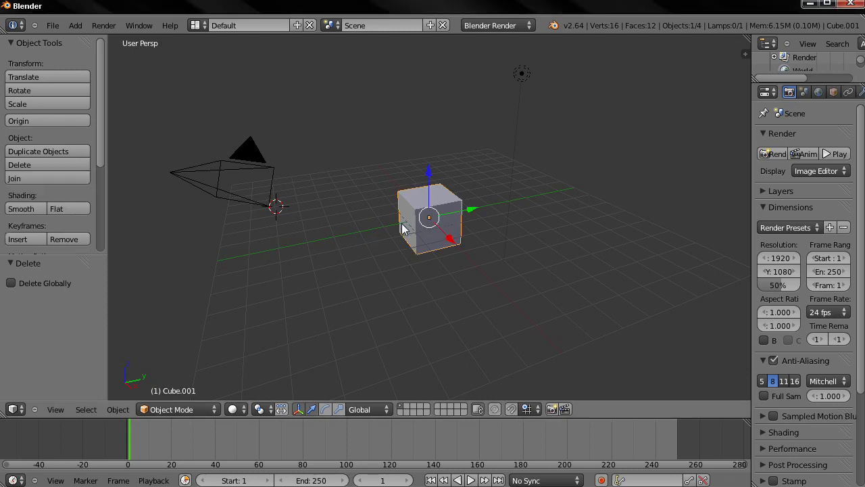
middle_click_drag(376, 249, 437, 251)
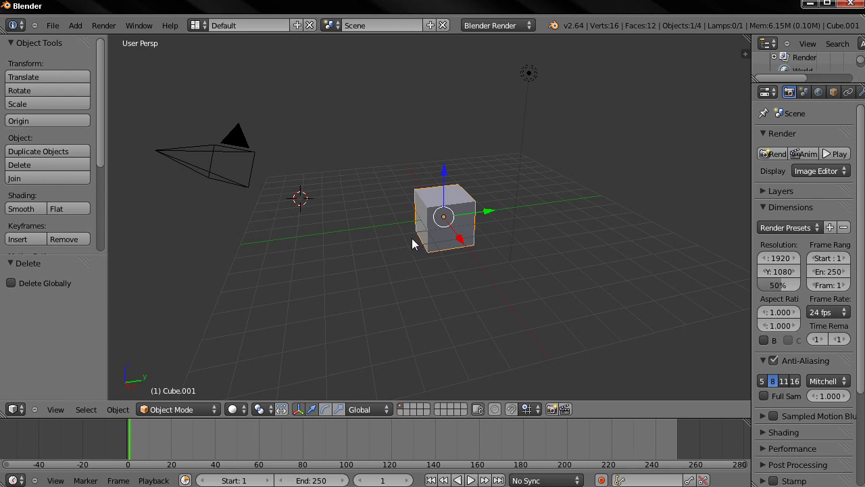
mouse_move(412, 237)
middle_mouse_down()
mouse_move(403, 242)
mouse_move(403, 231)
mouse_move(395, 242)
middle_mouse_up()
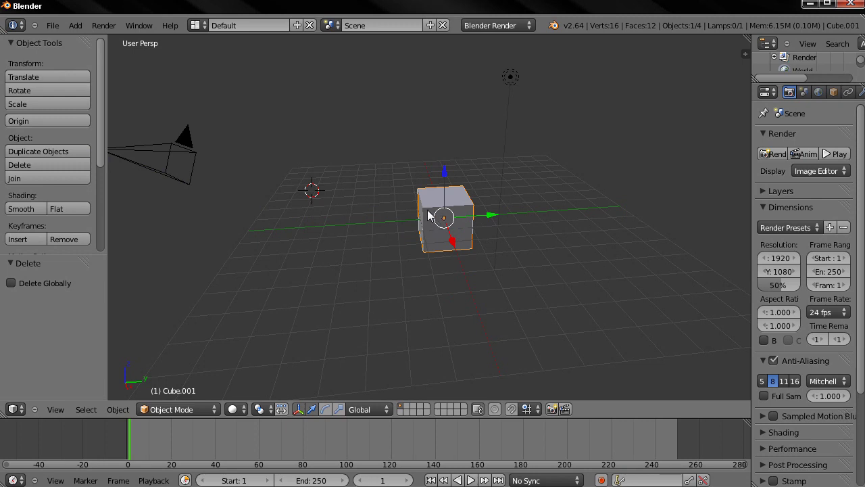
middle_click_drag(428, 215, 394, 215)
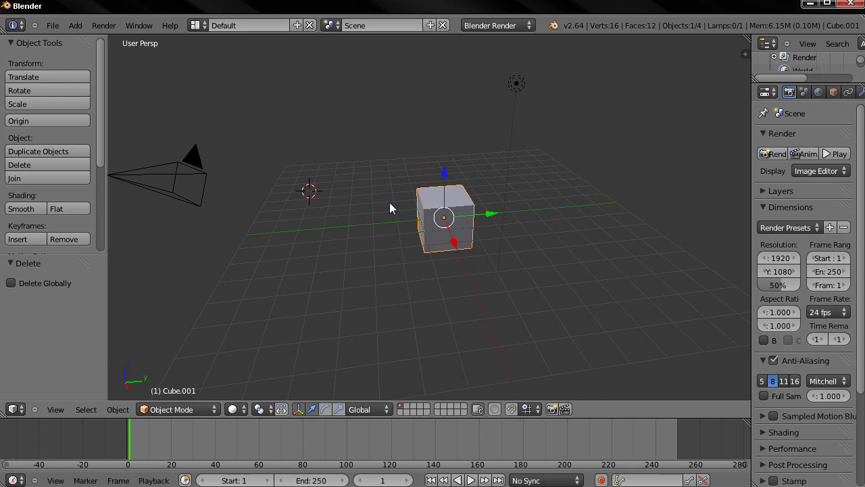
middle_click_drag(390, 203, 370, 201)
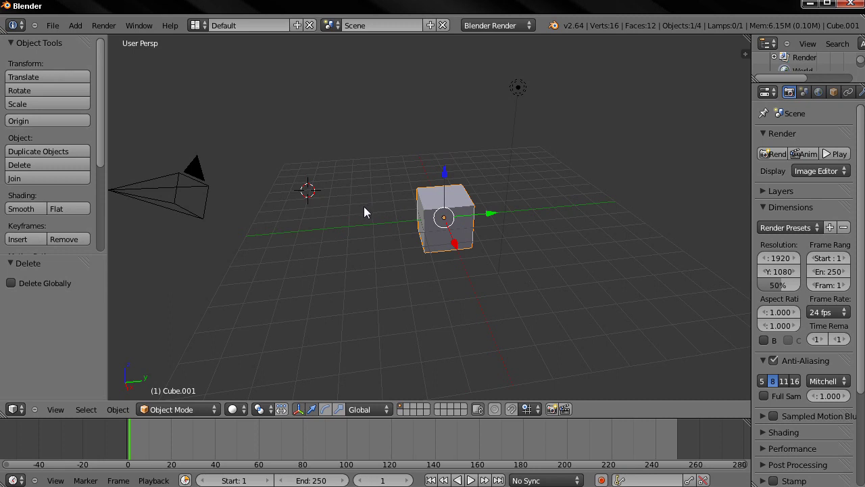
Step: Duplicate the cube and move the copy to 6.380 along the Y axis
left_click(65, 151)
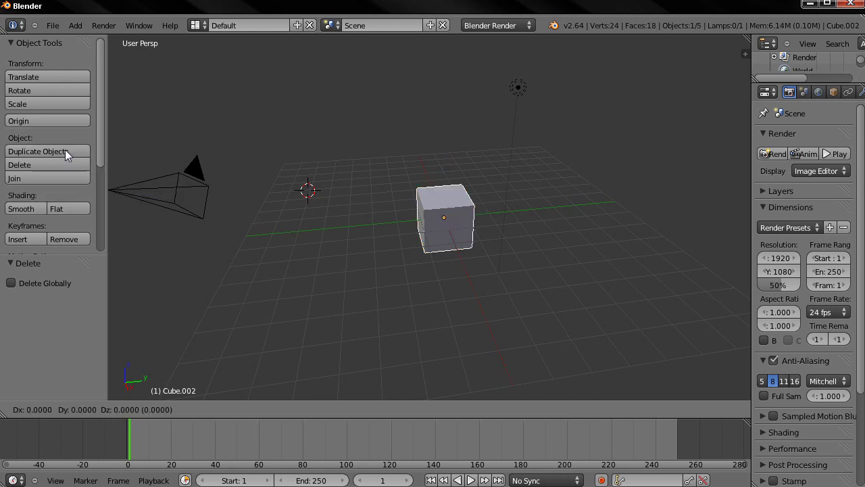
left_click(68, 149)
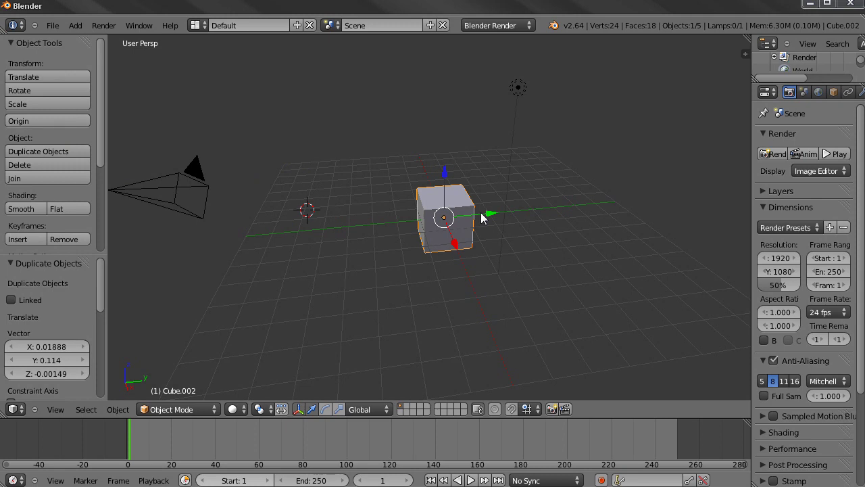
left_click_drag(485, 217, 622, 211)
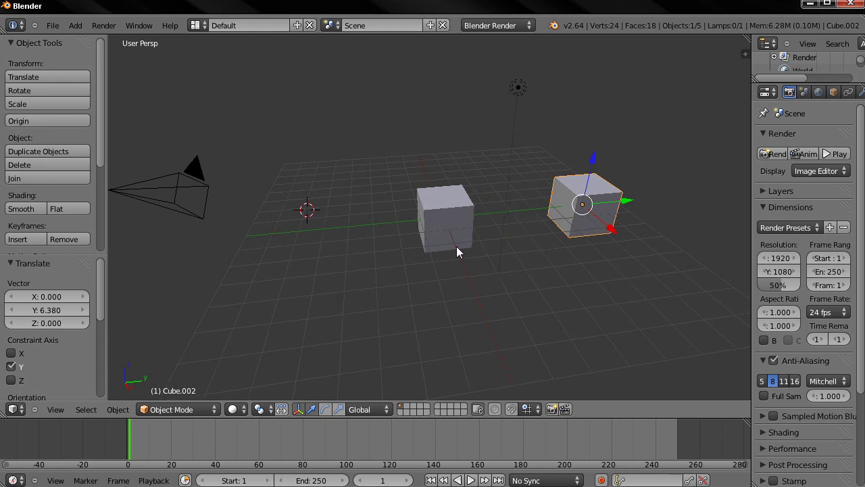
Step: Orbit the view to see both cubes and the camera from a new angle
middle_click_drag(456, 246, 473, 255)
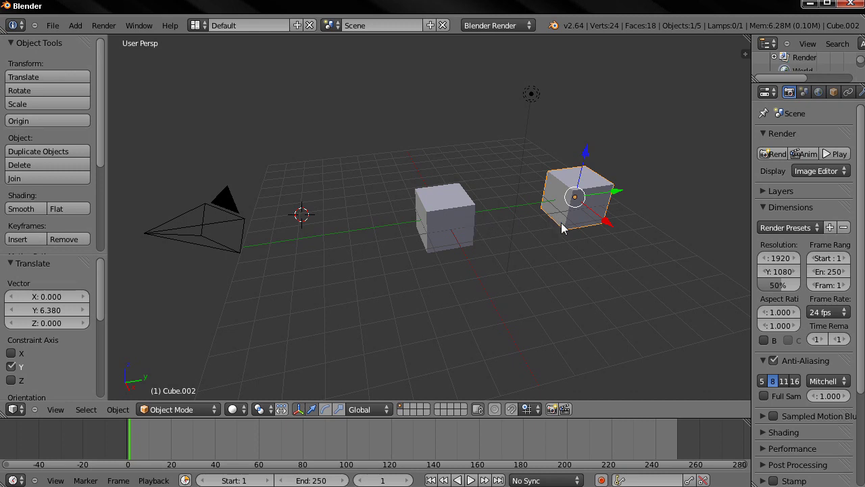
Step: Pull the overlapping cube Cube.001 out along X and delete it
right_click(438, 220)
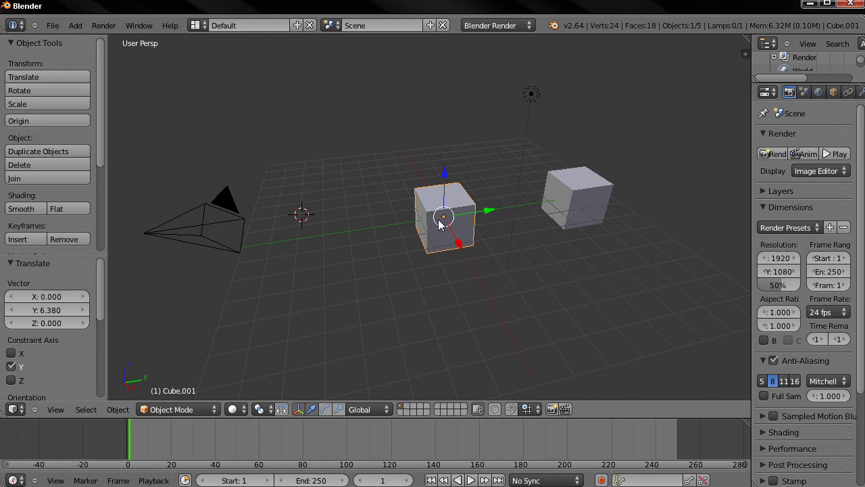
right_click(573, 198)
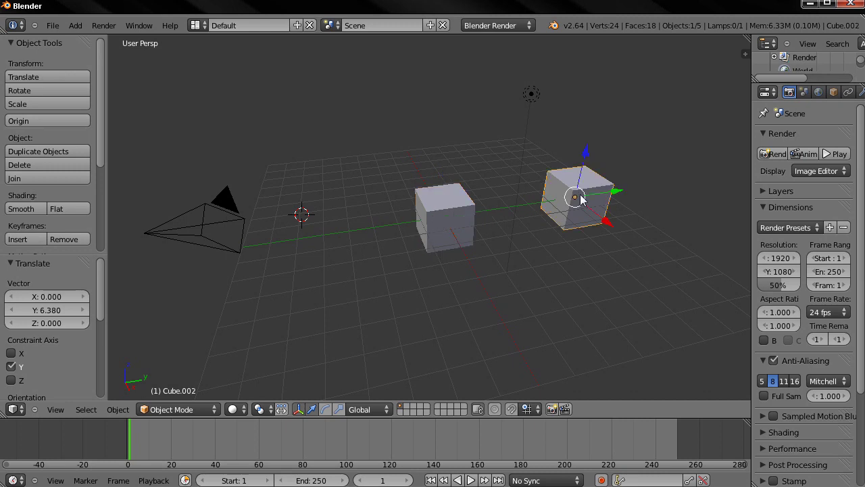
right_click(453, 213)
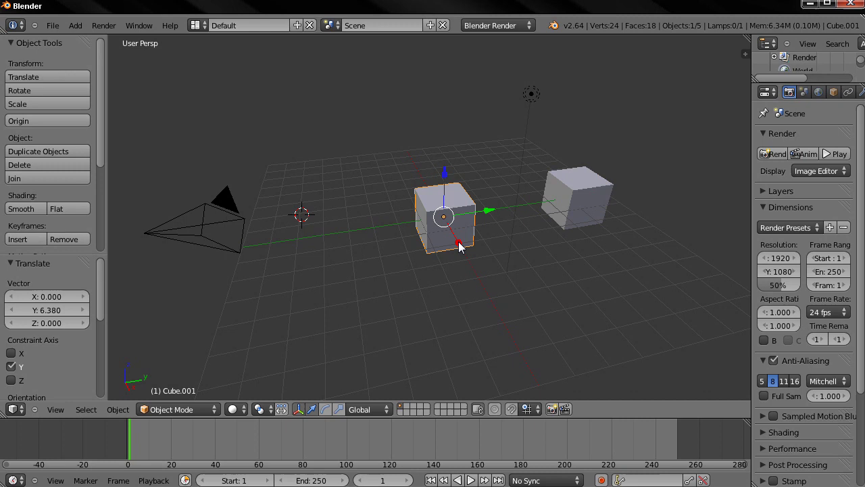
left_click_drag(460, 247, 484, 309)
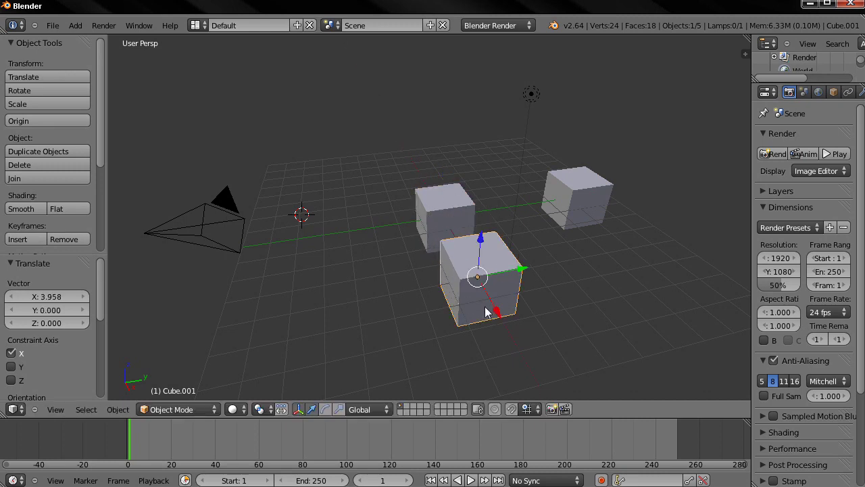
key("x")
left_click(476, 301)
Step: Move the remaining middle cube to X 5.073, then orbit around the scene
left_click(451, 231)
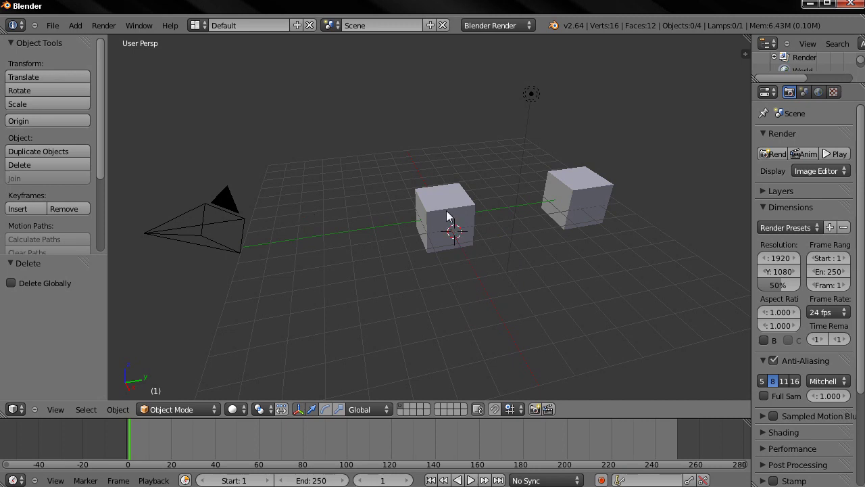
right_click(449, 216)
left_click_drag(457, 236, 507, 320)
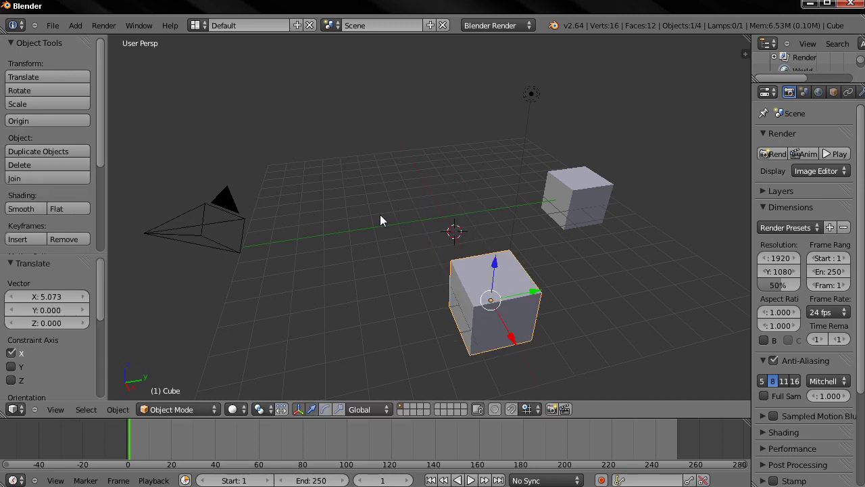
middle_click_drag(380, 214, 662, 215)
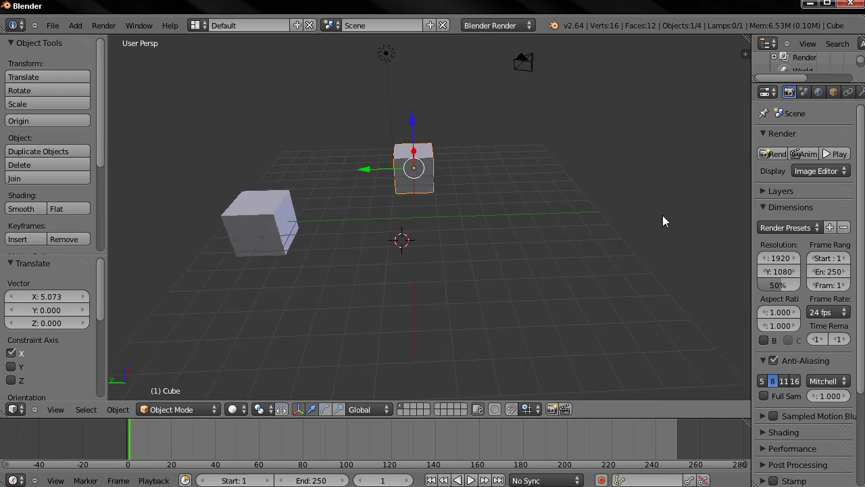
middle_click_drag(421, 236, 399, 188)
Step: Select the back cube Cube.002 and orbit the view around the scene
right_click(473, 174)
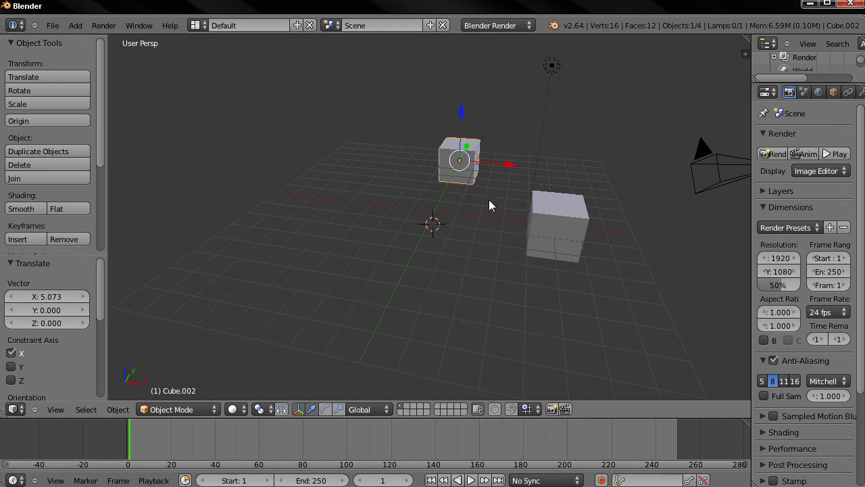
middle_click_drag(488, 201, 530, 217)
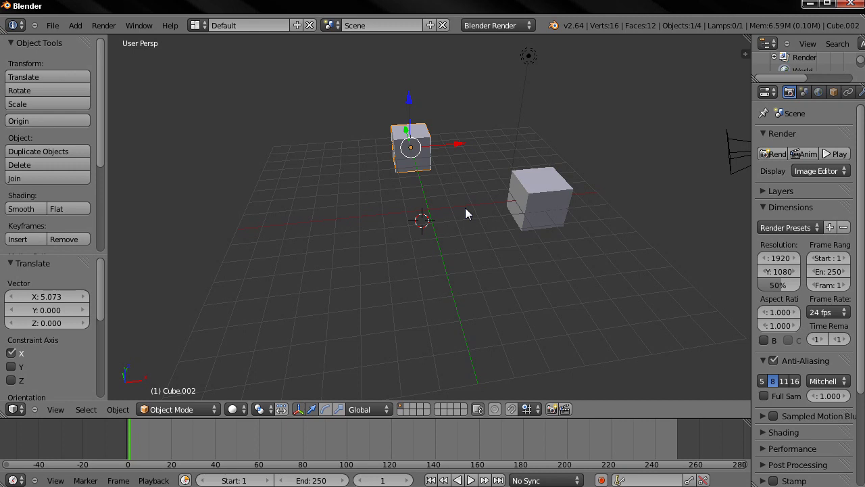
Step: Frame Cube.002 with View Selected and orbit until it is seen nearly face-on
key("KP_Decimal")
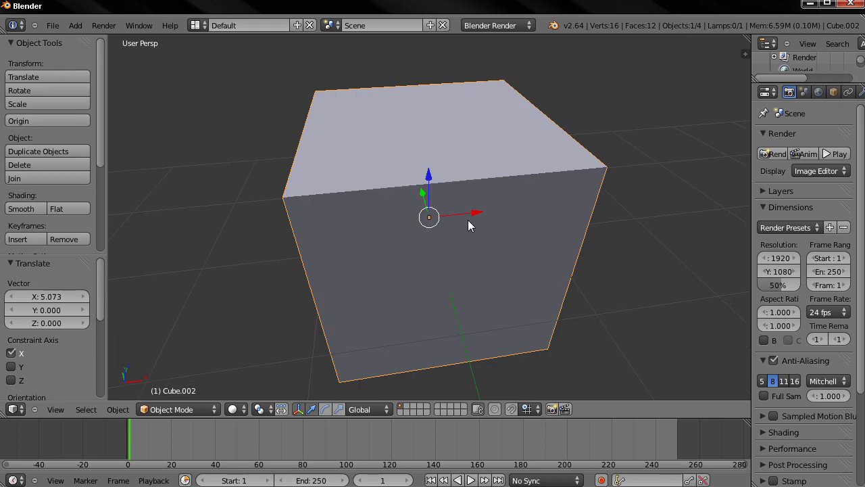
middle_click_drag(486, 223, 440, 193)
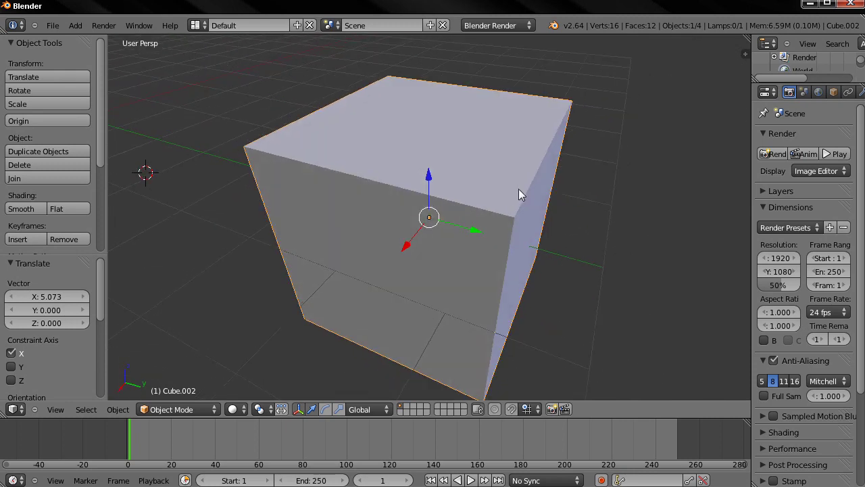
middle_click_drag(519, 190, 490, 189)
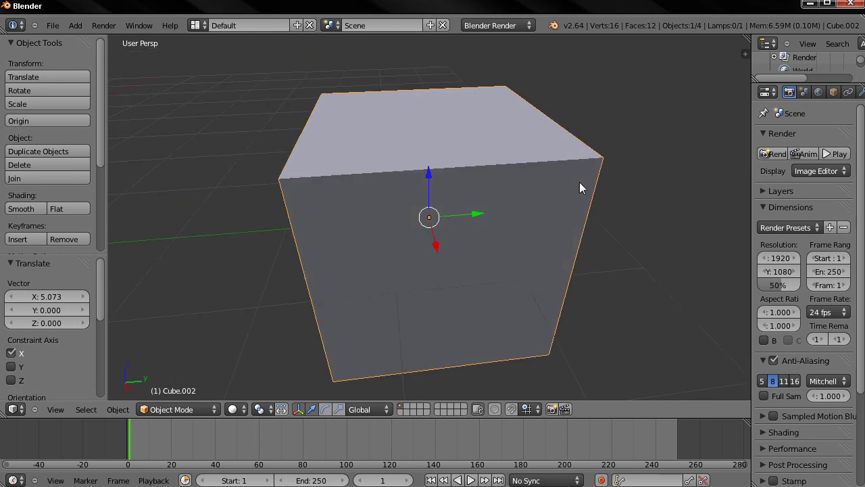
middle_click_drag(580, 183, 587, 183)
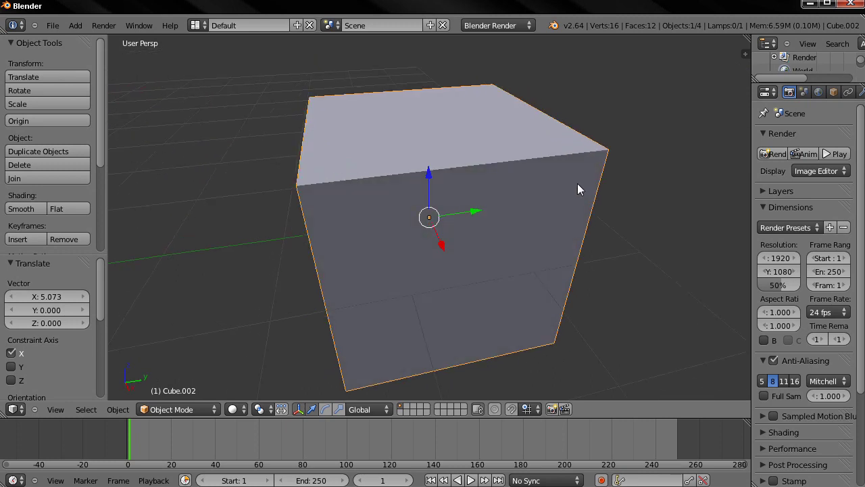
middle_click_drag(547, 247, 502, 260)
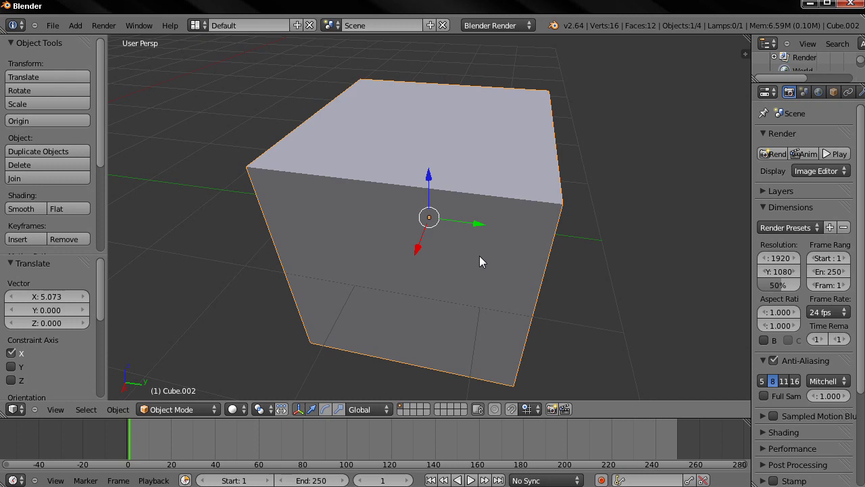
Step: Isolate Cube.002 in Local View, orbit above its top face, then exit Local View
key("KP_Divide")
middle_click_drag(490, 256, 394, 237)
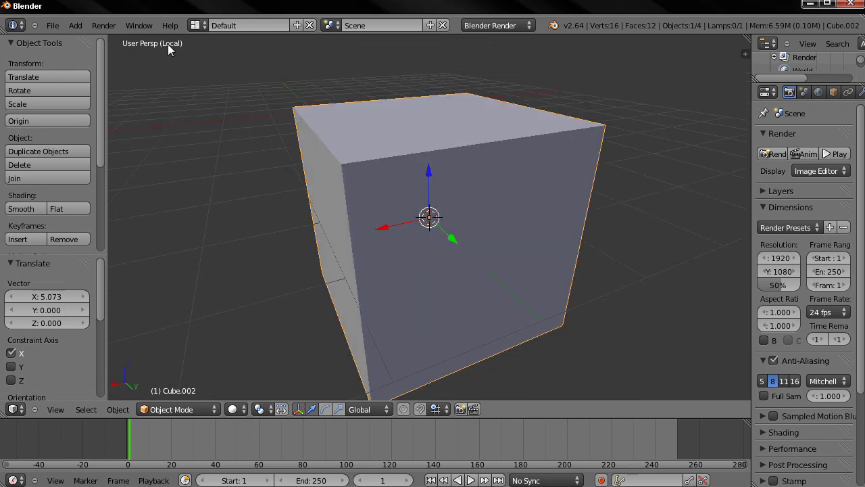
middle_click_drag(317, 185, 357, 215)
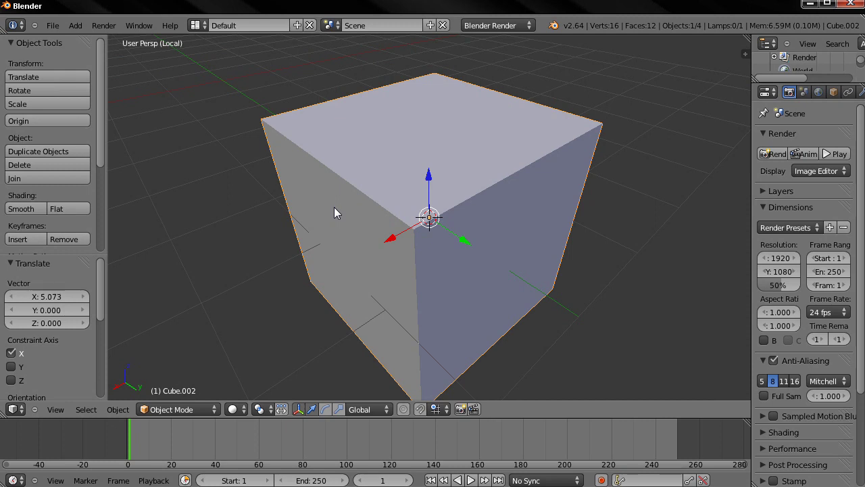
key("KP_Divide")
Step: Orbit and zoom the viewport so both cubes are visible again
middle_click_drag(336, 210, 392, 215)
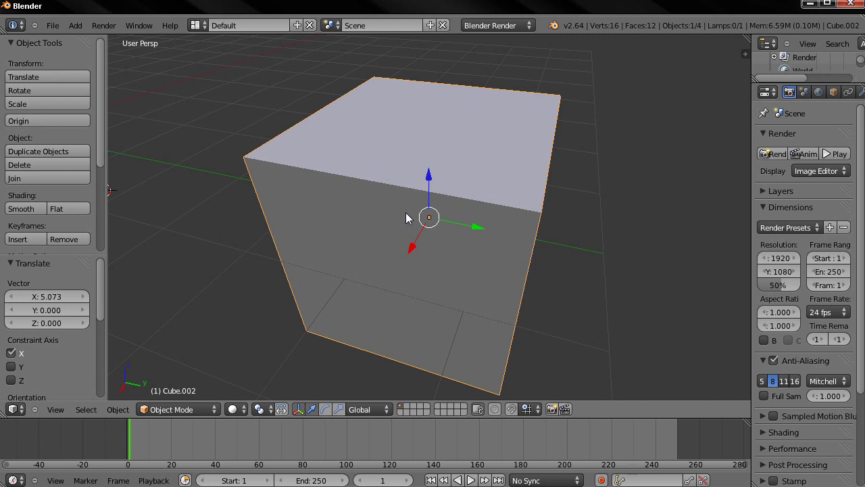
middle_click_drag(406, 214, 337, 218)
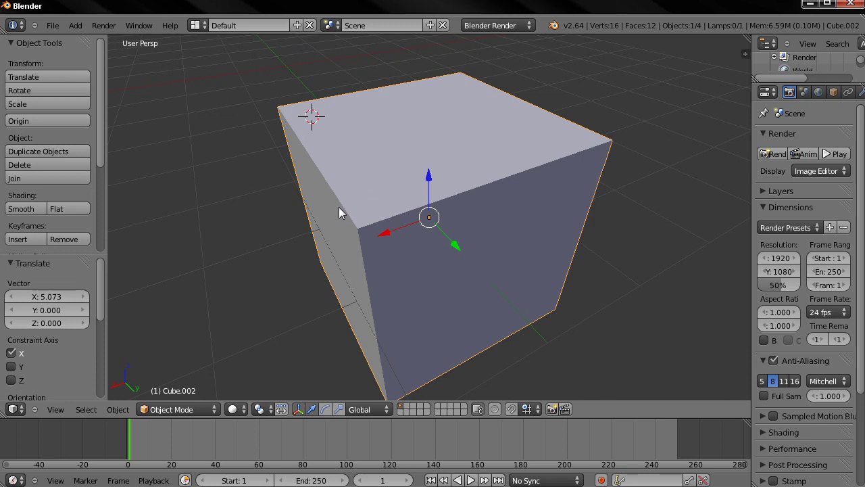
scroll(338, 206, "up", 3)
scroll(338, 205, "down", 6)
scroll(336, 197, "down", 2)
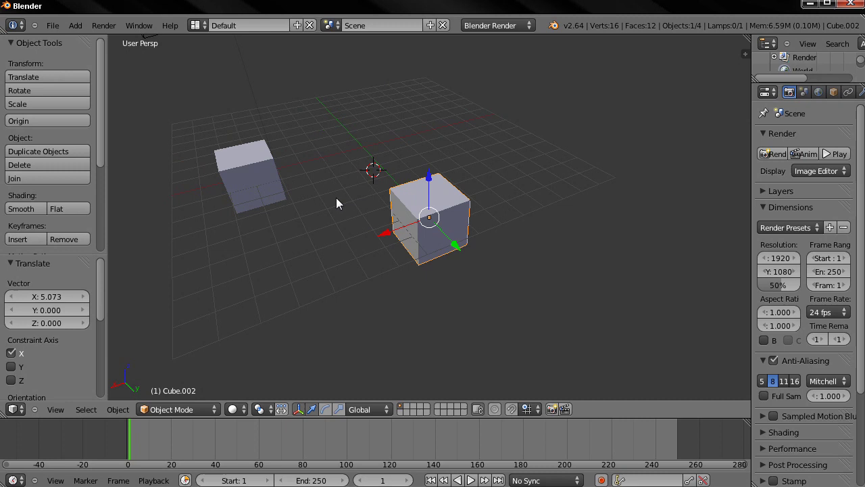
scroll(336, 197, "up", 5)
scroll(331, 196, "up", 2)
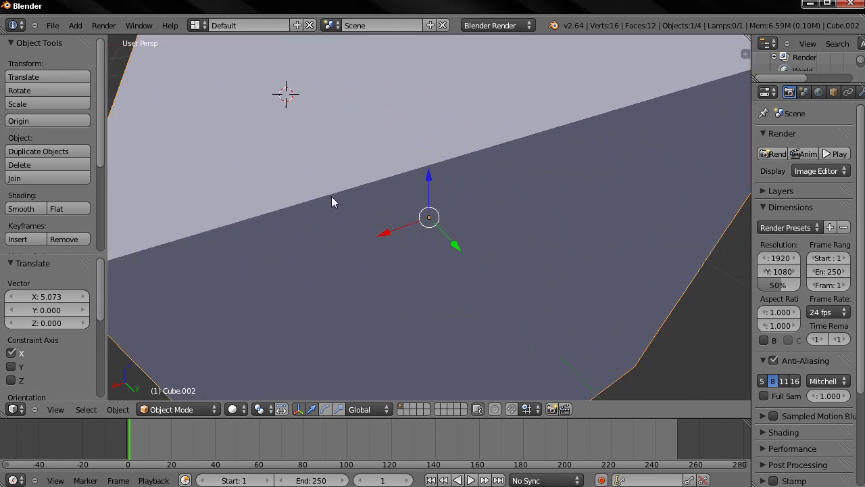
scroll(331, 197, "down", 7)
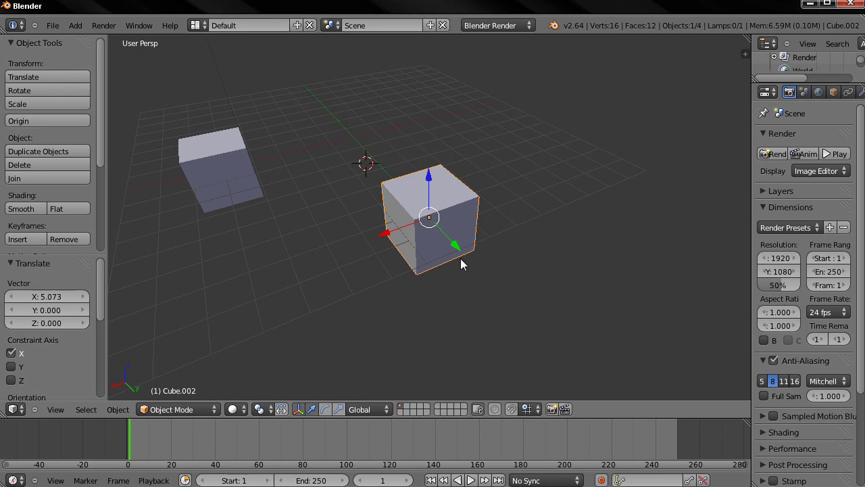
middle_click_drag(461, 258, 461, 249)
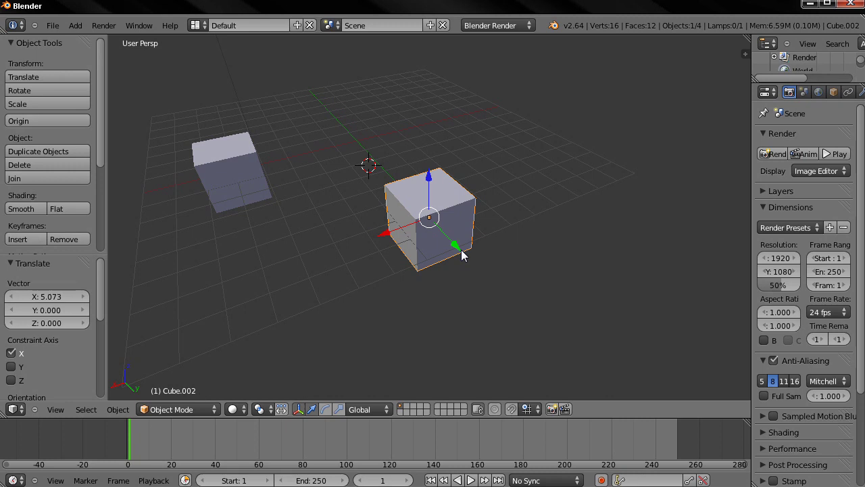
middle_click_drag(462, 253, 455, 354, "ctrl")
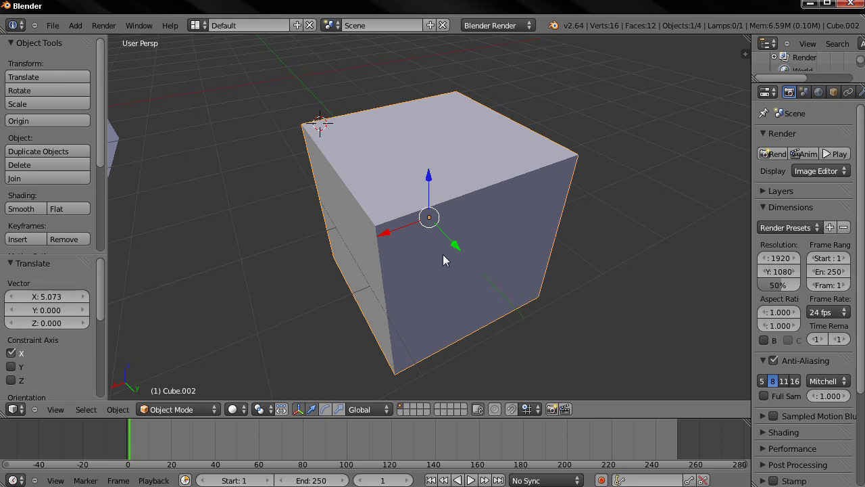
mouse_move(443, 255)
middle_mouse_down()
mouse_move(515, 255)
mouse_move(361, 255)
mouse_move(423, 259)
mouse_move(420, 204)
mouse_move(423, 304)
mouse_move(423, 248)
mouse_move(514, 228)
mouse_move(581, 244)
mouse_move(297, 244)
mouse_move(444, 244)
middle_mouse_up()
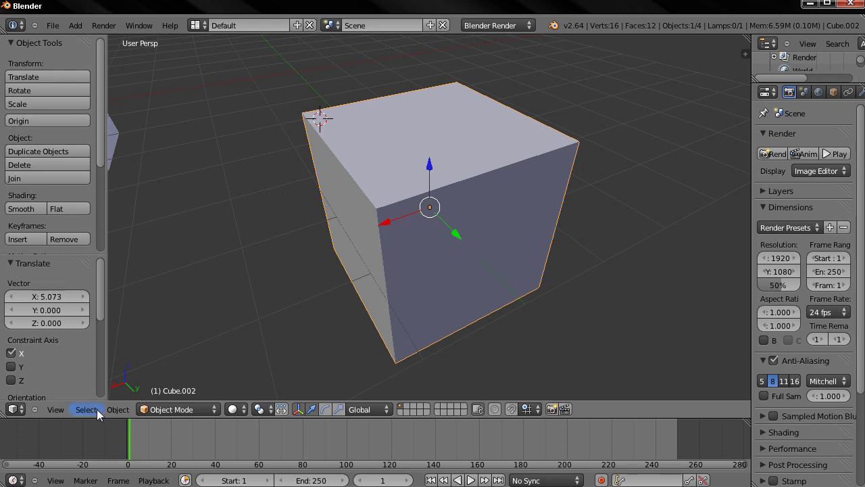
Step: Switch Cube.002 into Edit Mode from the mode menu, toggling Tab twice
left_click(169, 409)
left_click(171, 381)
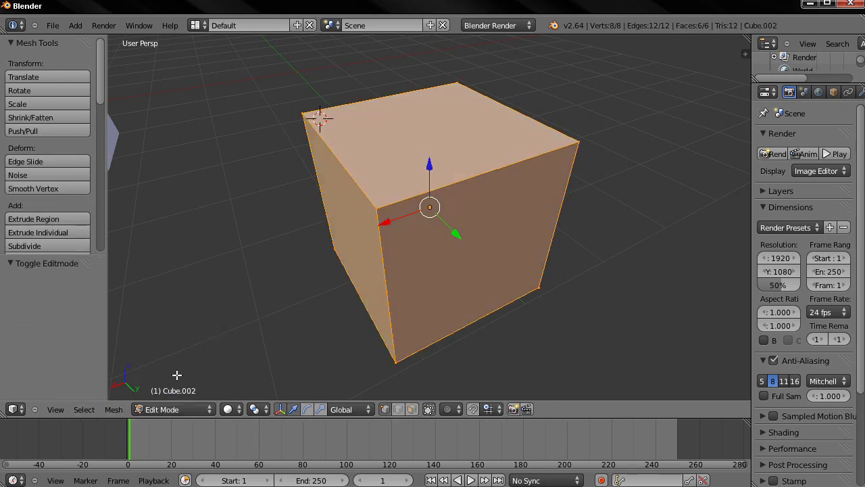
key("Tab")
key("Tab")
key("Tab")
key("Tab")
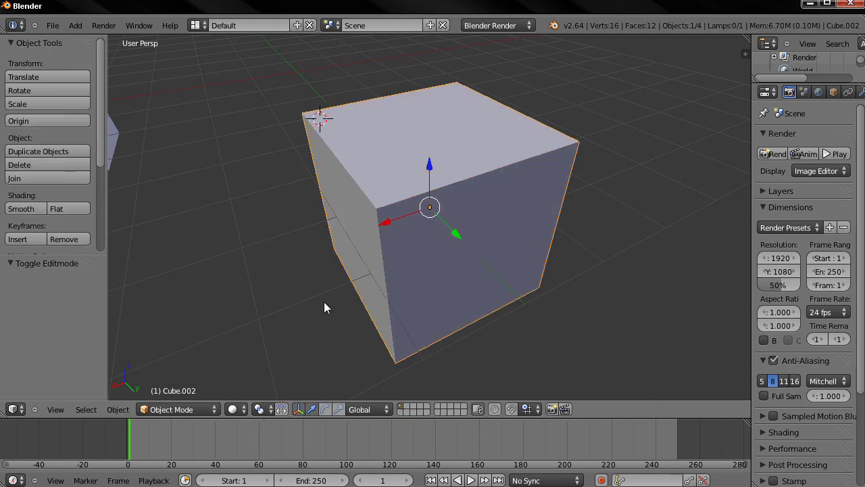
key("Tab")
key("Tab")
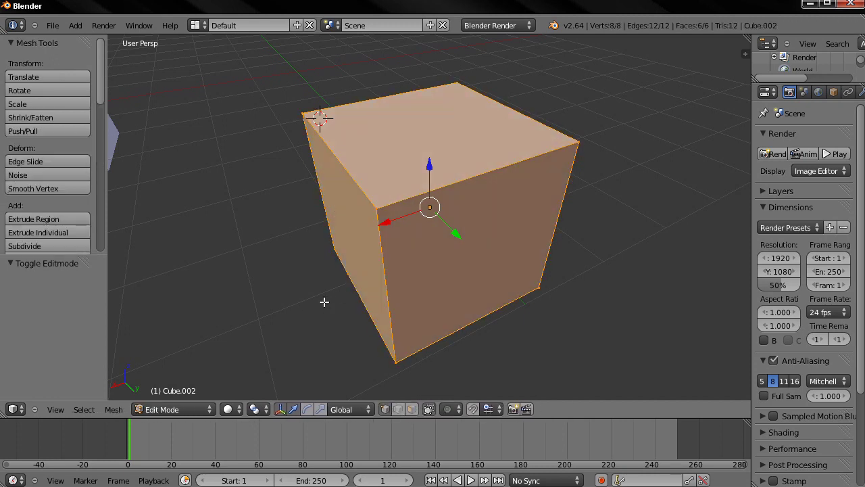
Step: Select only the cube's near top corner vertex and orbit and zoom around it
right_click(376, 209)
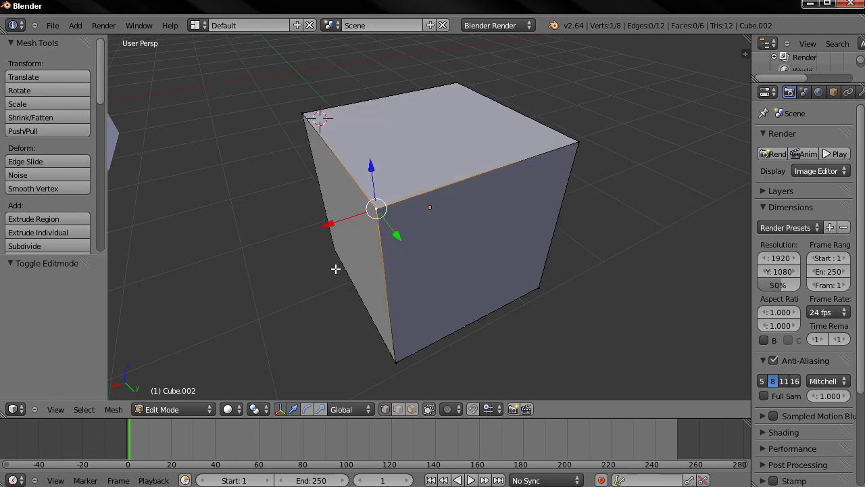
middle_click_drag(336, 268, 380, 282)
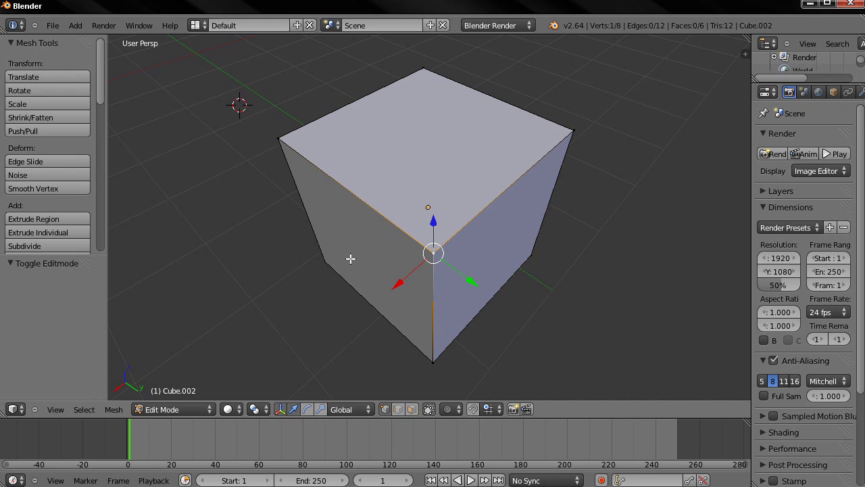
scroll(351, 258, "up", 4)
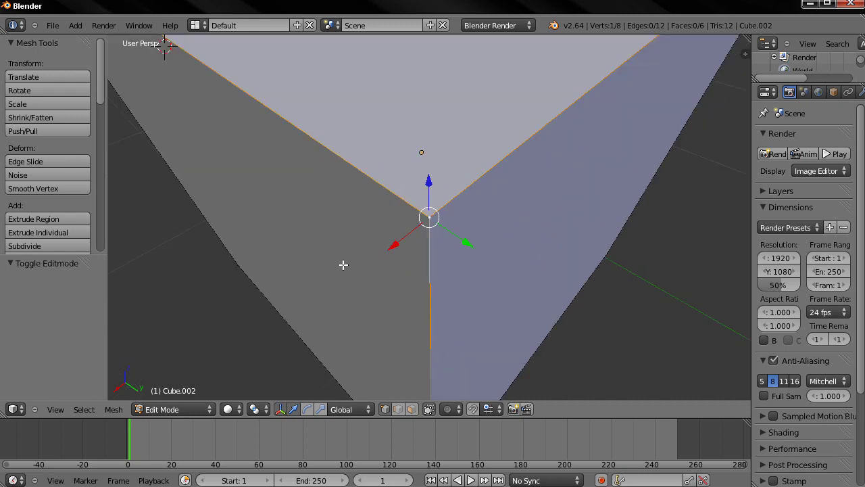
scroll(341, 259, "up", 3)
mouse_move(342, 245)
middle_mouse_down()
mouse_move(583, 246)
mouse_move(162, 249)
mouse_move(527, 250)
mouse_move(347, 249)
middle_mouse_up()
scroll(346, 249, "down", 5)
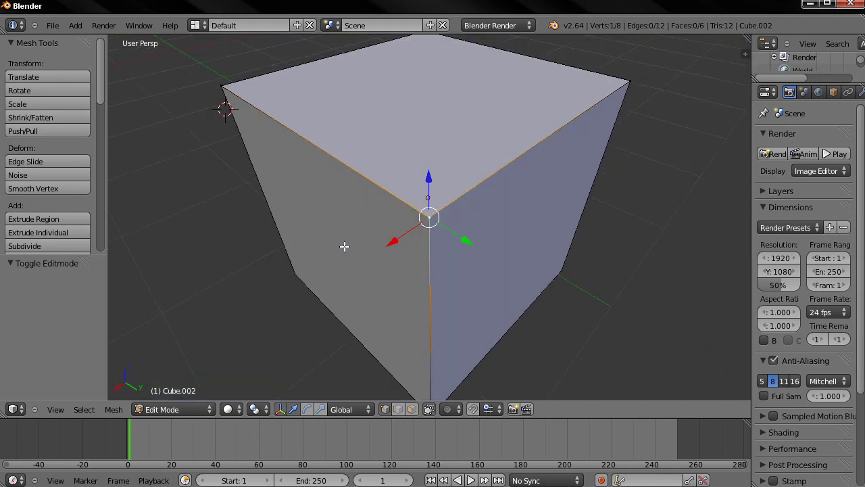
scroll(344, 246, "down", 4)
Step: Return to Object Mode and frame the whole scene with Home
left_click(193, 410)
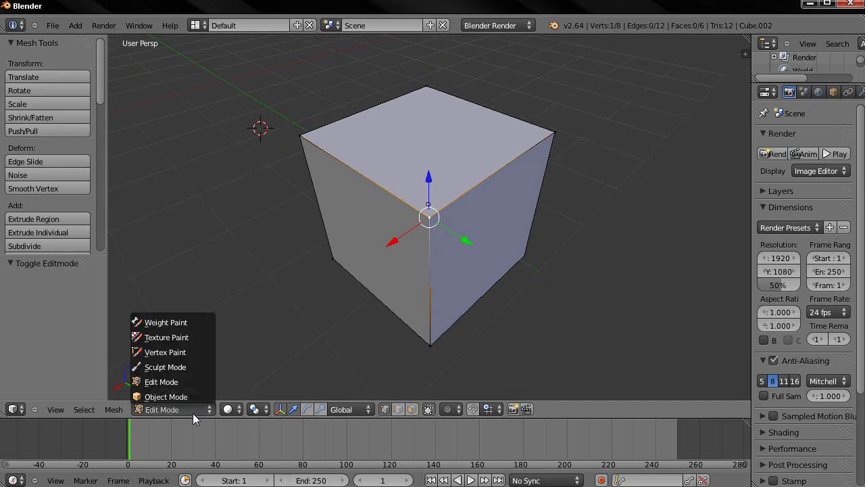
left_click(188, 398)
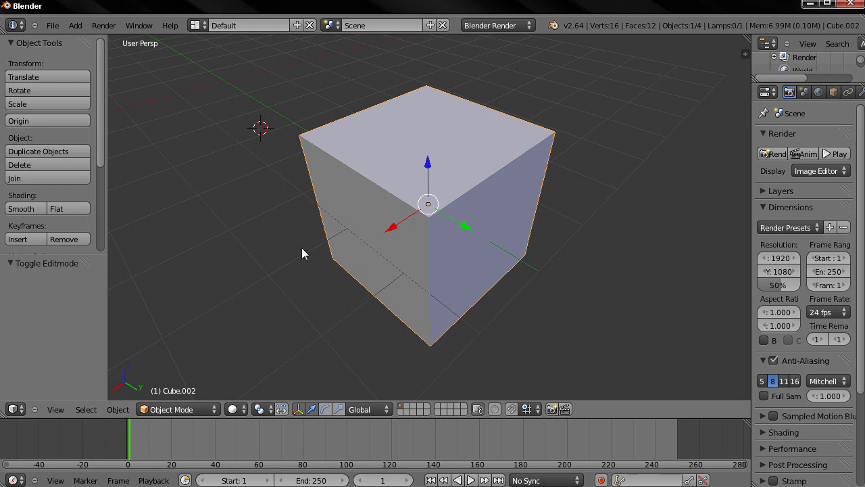
key("Home")
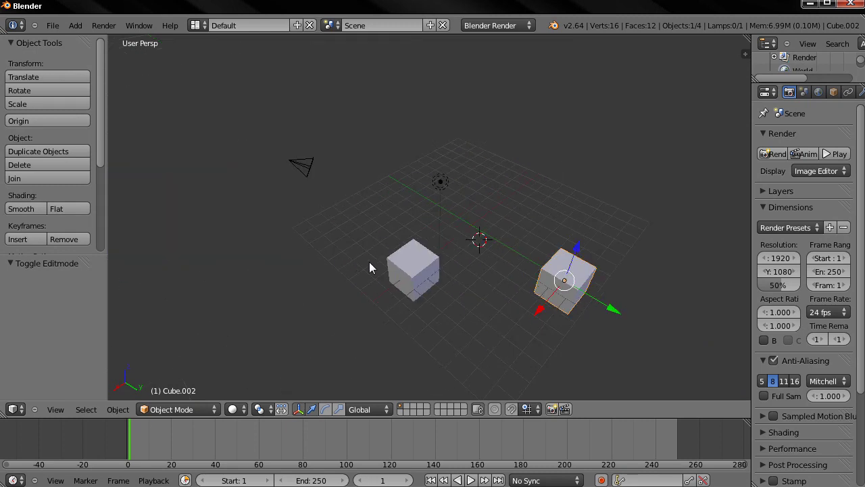
middle_click_drag(464, 286, 433, 244)
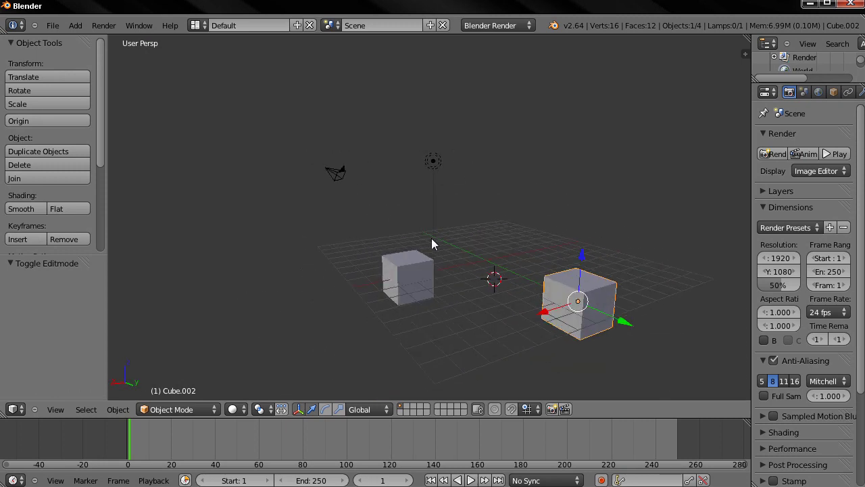
Step: Delete the lamp and then the camera with X
right_click(434, 164)
key("x")
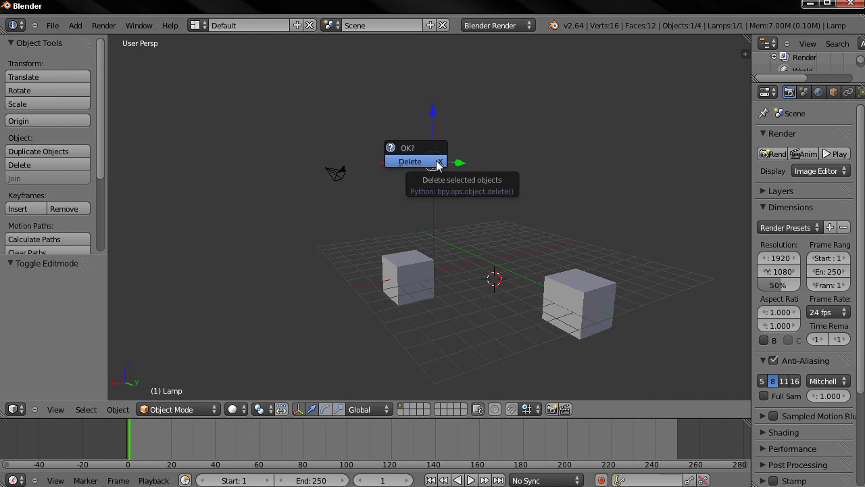
left_click(437, 163)
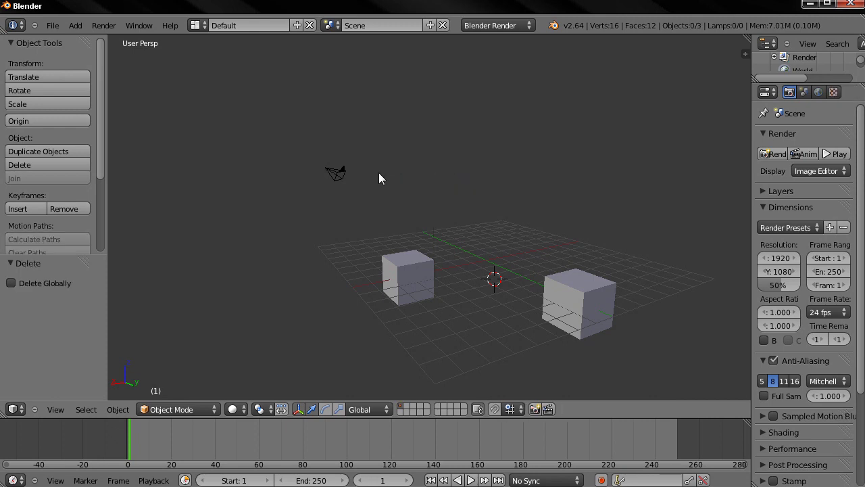
right_click(341, 177)
key("x")
left_click(342, 177)
Step: Frame both cubes and orbit to a near-level front view seen slightly from above
key("Home")
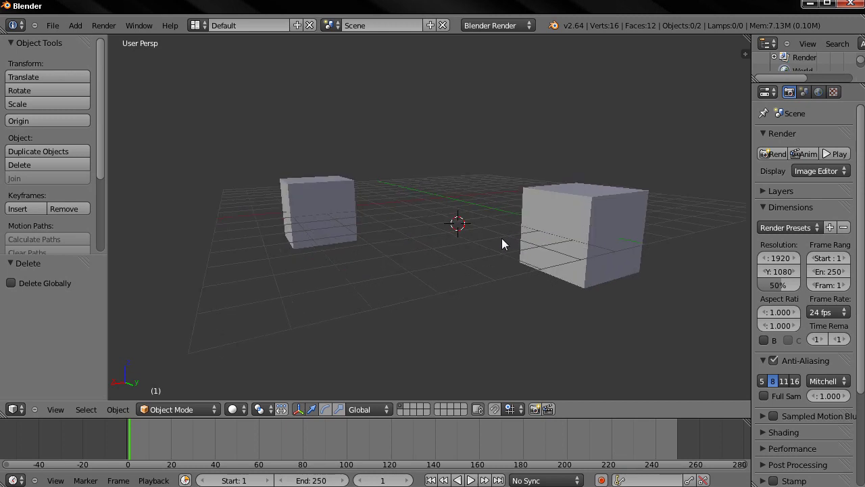
middle_click_drag(503, 244, 481, 247)
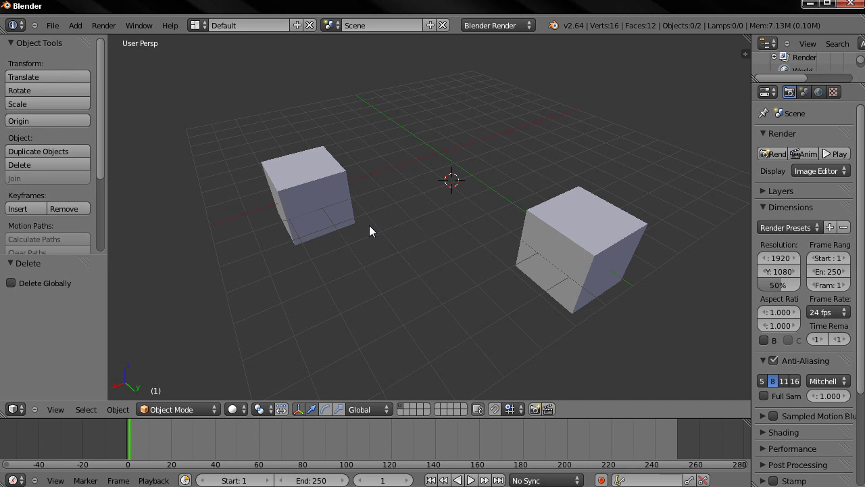
middle_click_drag(369, 232, 352, 228)
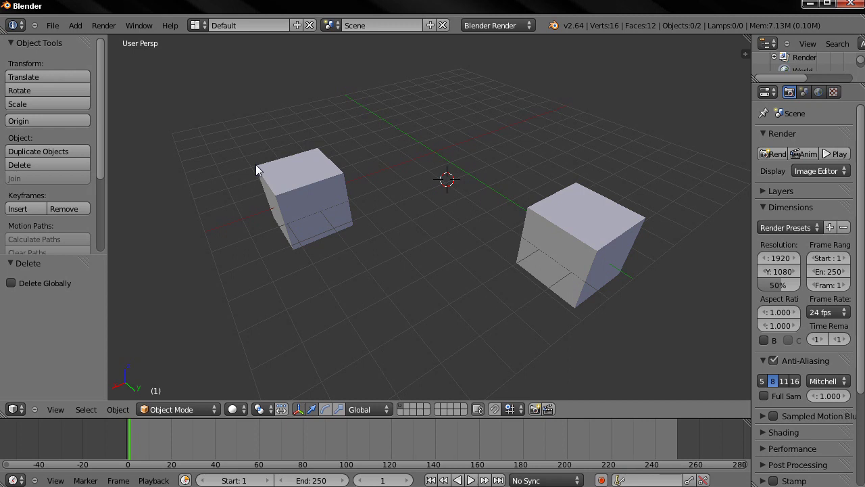
Step: Select the left cube and frame it to fill the view
right_click(302, 206)
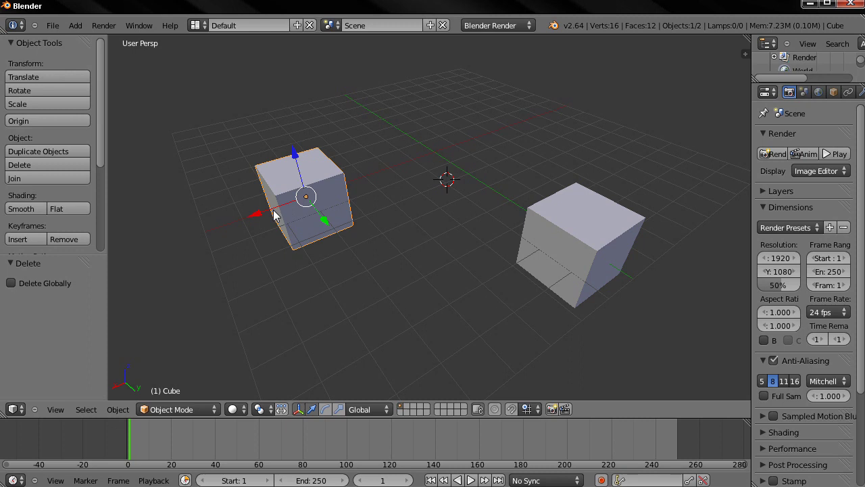
key("KP_Decimal")
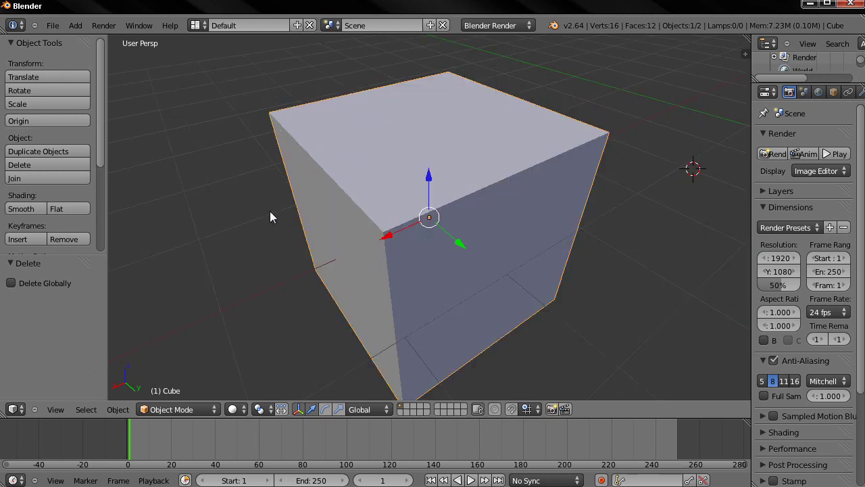
middle_click_drag(271, 214, 437, 228)
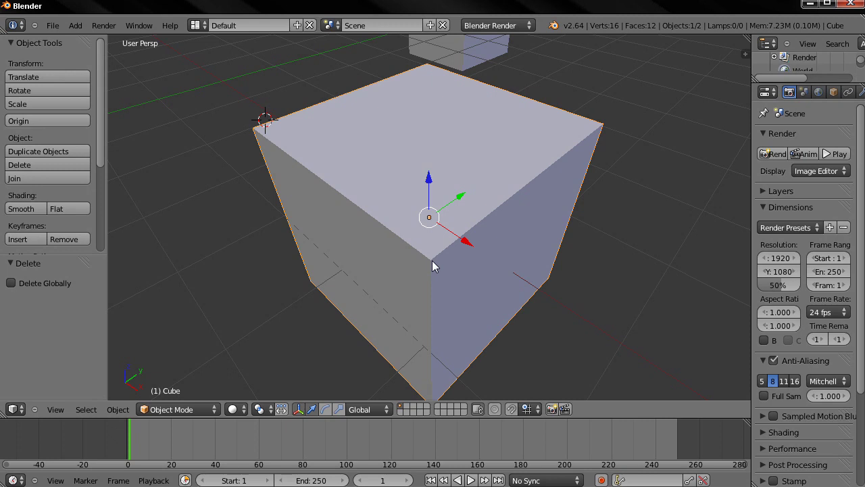
Step: In Edit Mode, select only the cube's front top corner vertex and centre the view on it
key("Tab")
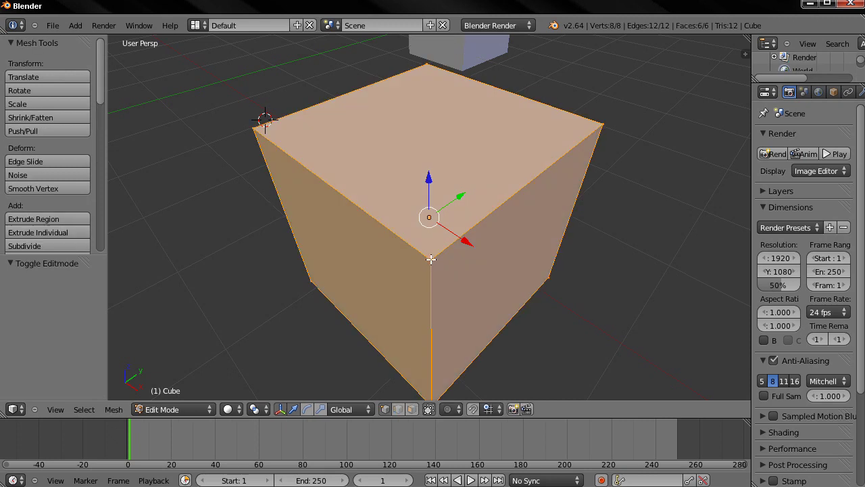
right_click(432, 259)
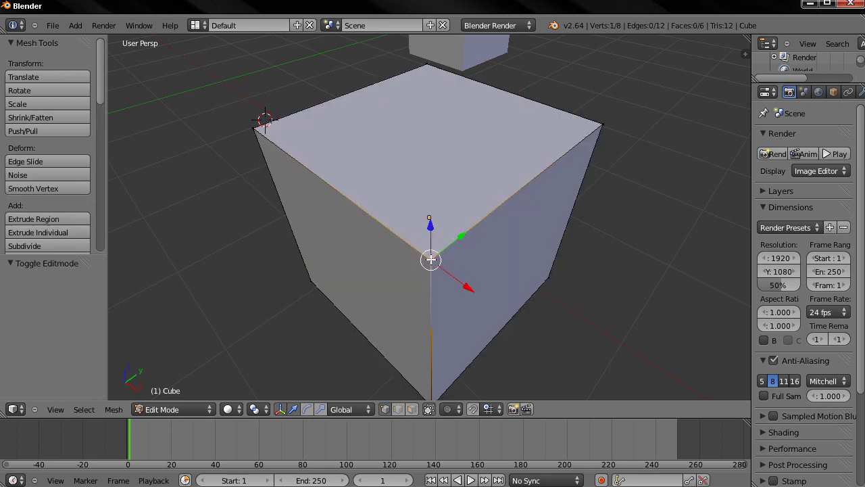
key("KP_Decimal")
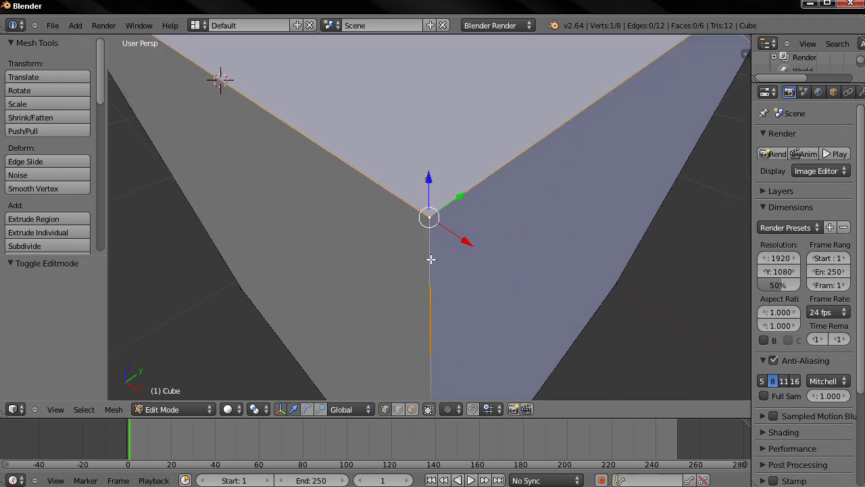
middle_click_drag(432, 259, 497, 208)
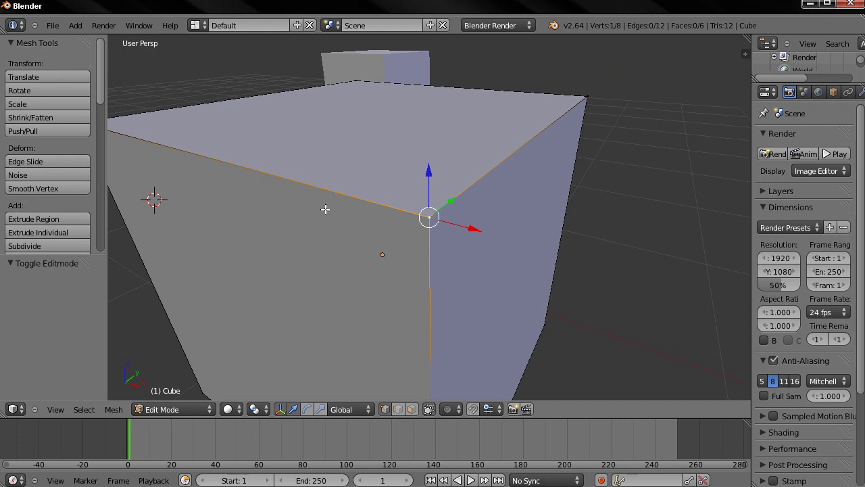